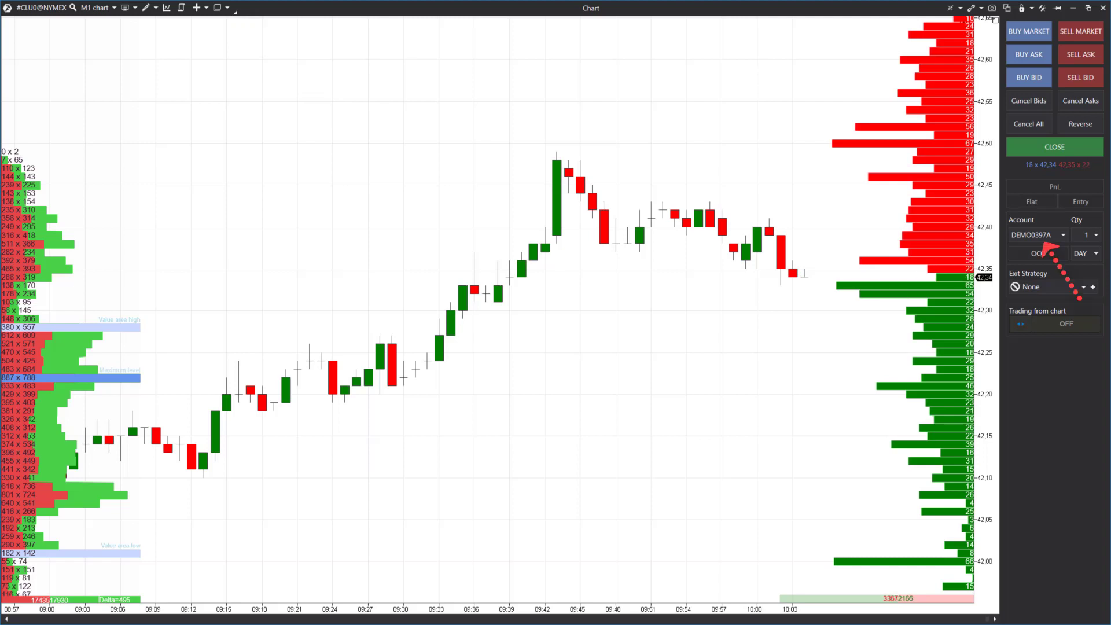
Create a Multiple SL&TP exit strategy named 'Online trading' and review its auto-cancel and activate-by-zero-position options.
click(1093, 288)
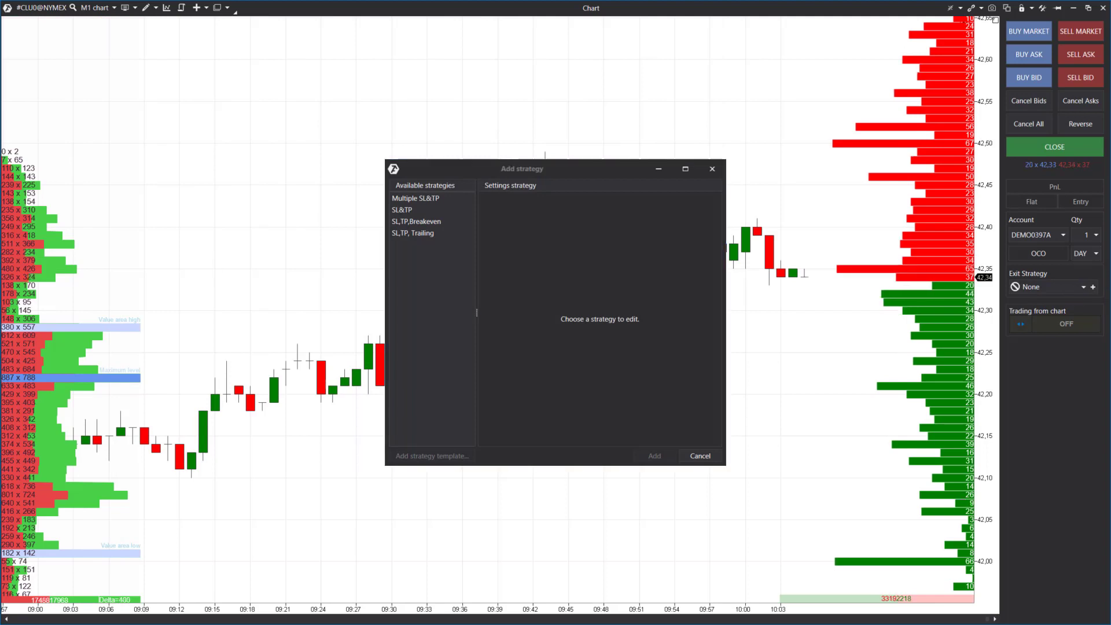
click(418, 198)
click(672, 209)
key(ctrl+a)
text(Onli)
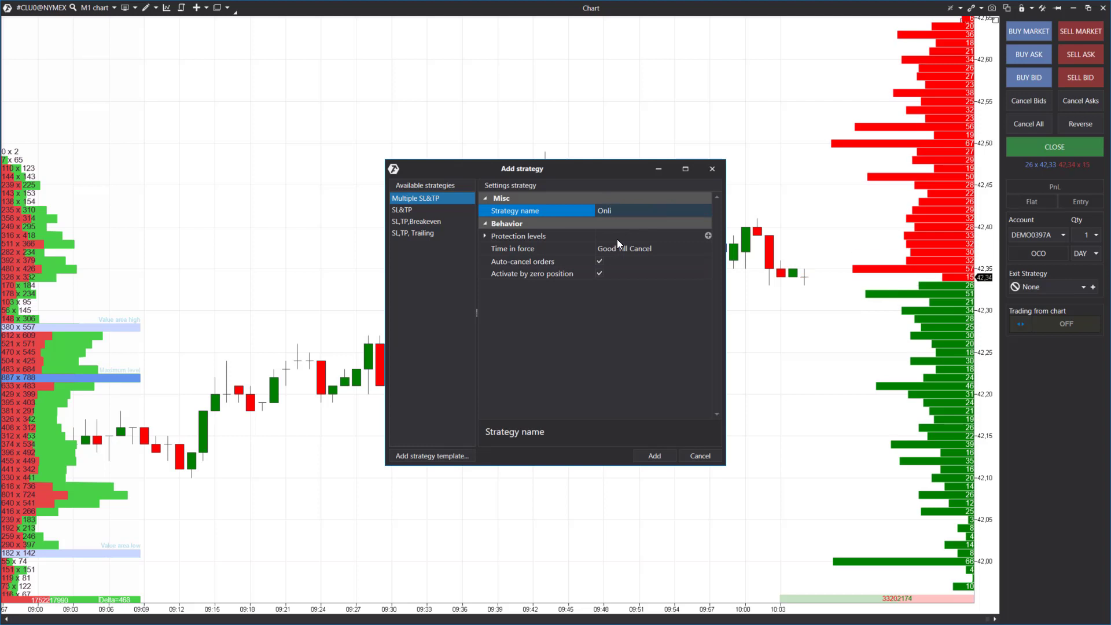
text(ne trading)
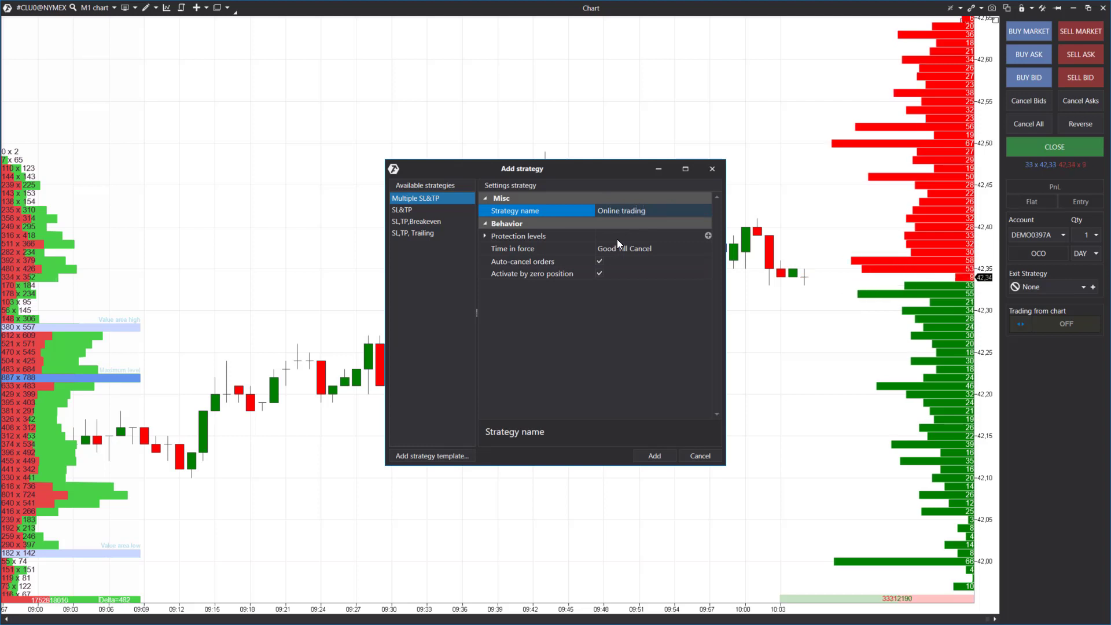
click(561, 261)
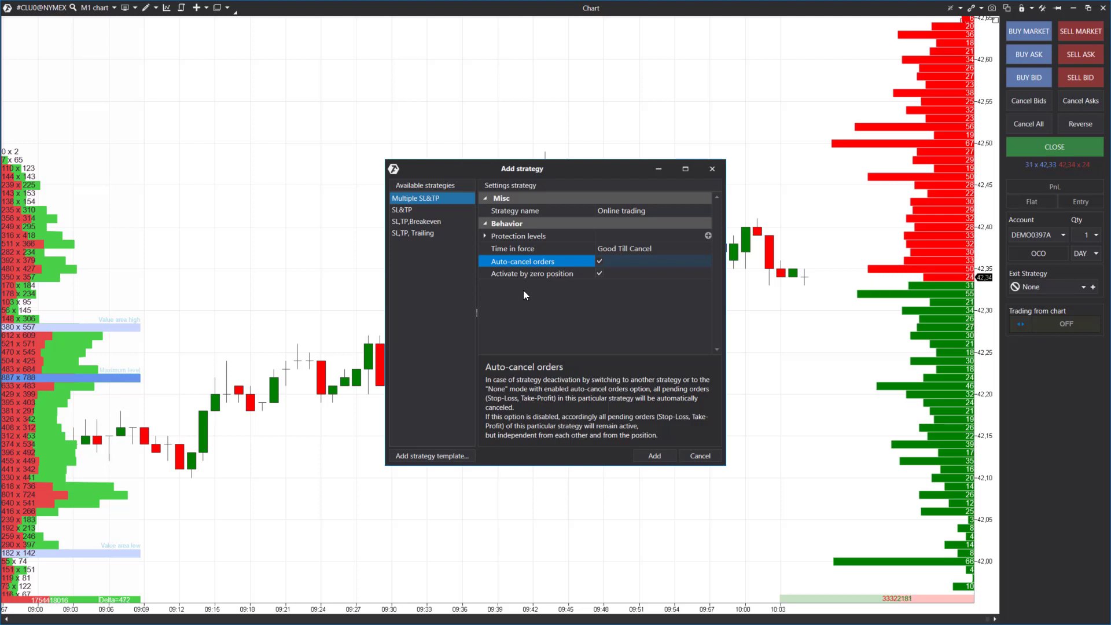
click(523, 272)
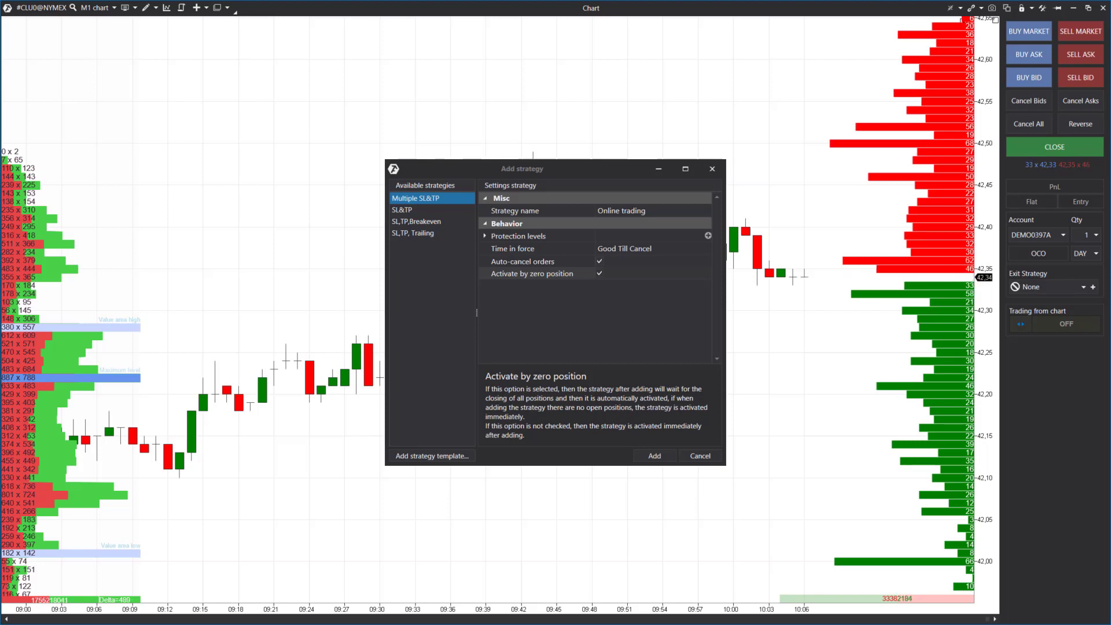
Try Day for time in force, restore Good Till Cancel, and expand Protection levels to show level [0].
click(557, 274)
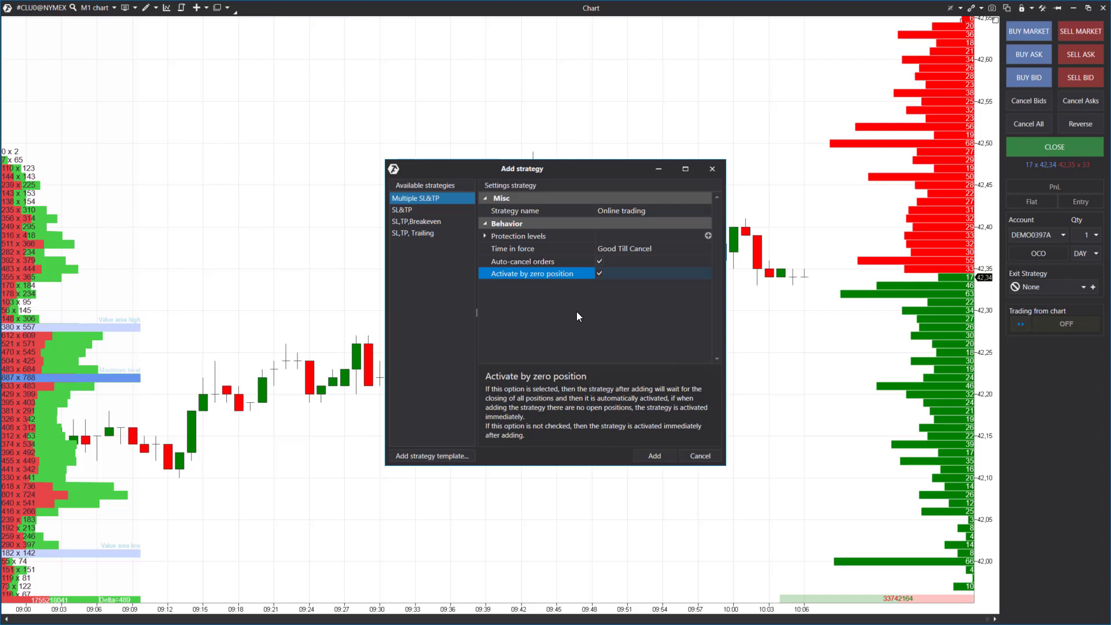
click(560, 250)
click(667, 250)
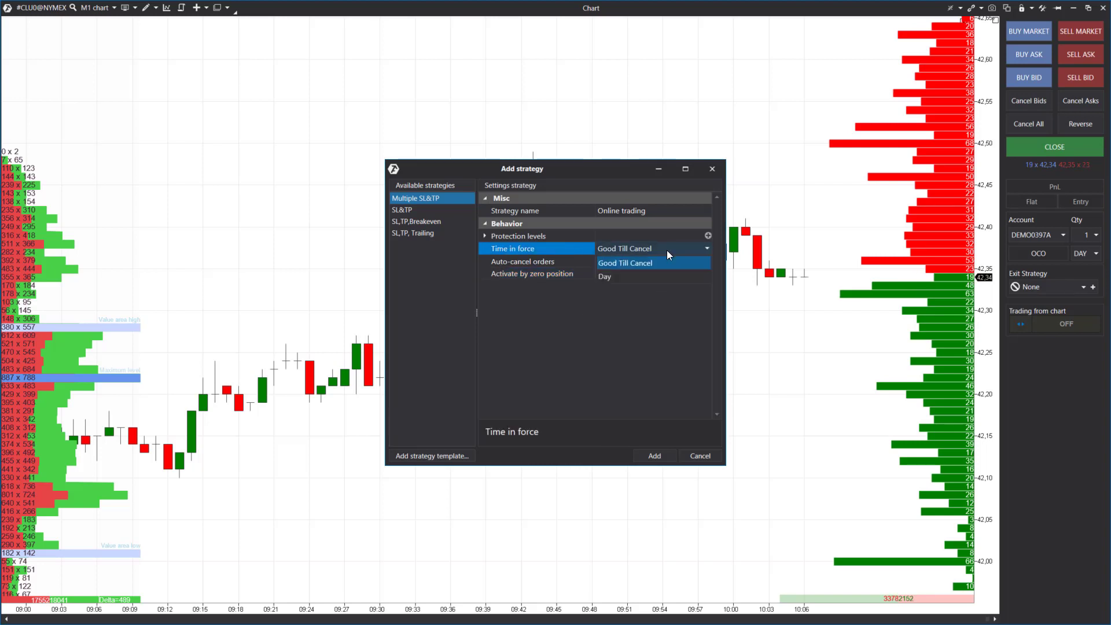
click(644, 277)
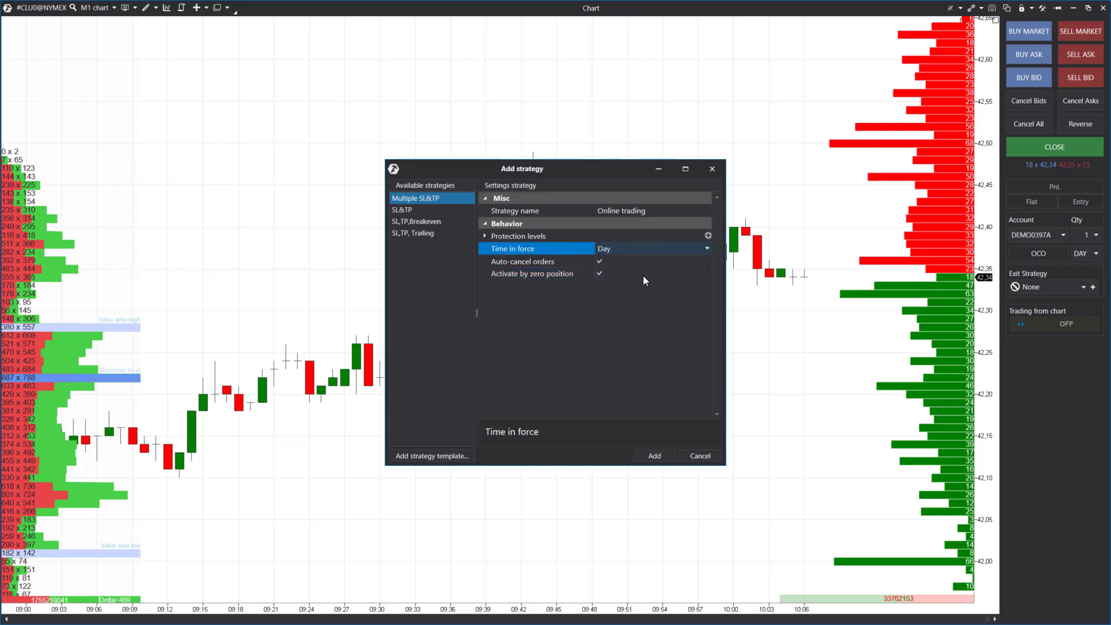
click(704, 248)
click(657, 264)
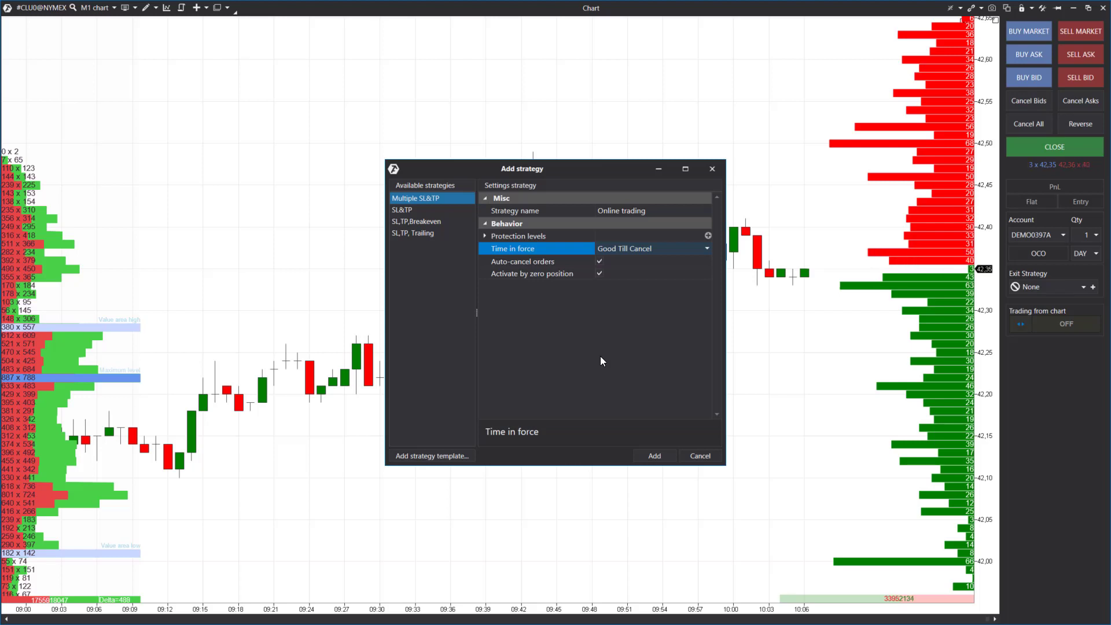
click(485, 233)
click(485, 236)
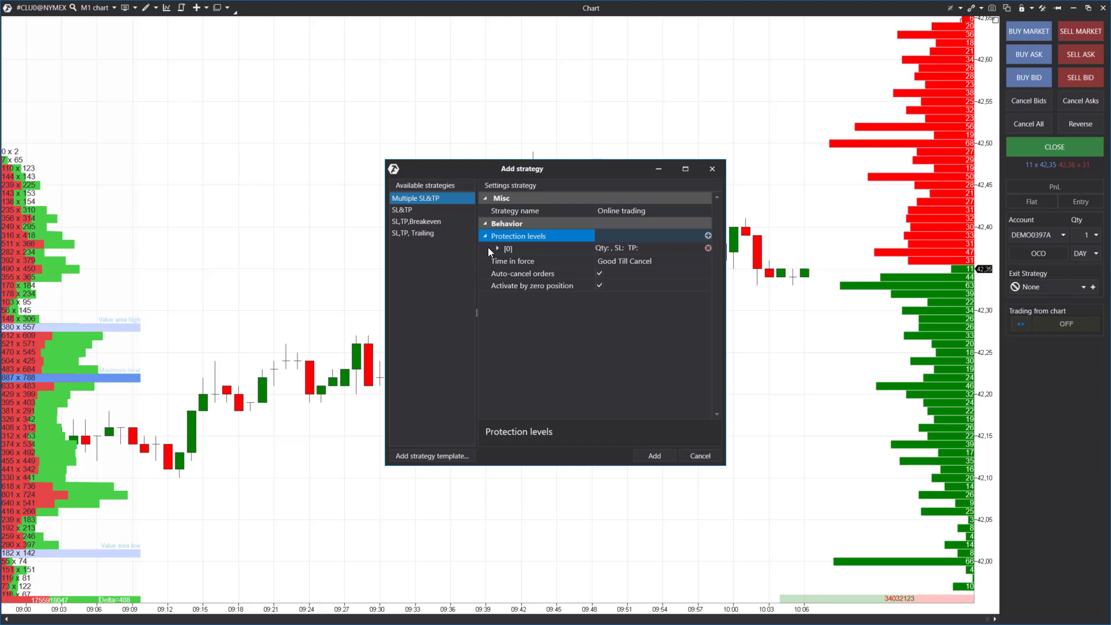
Add two more protection levels and set level [0] to quantity 2, stop 8, target 8.
click(708, 235)
click(707, 236)
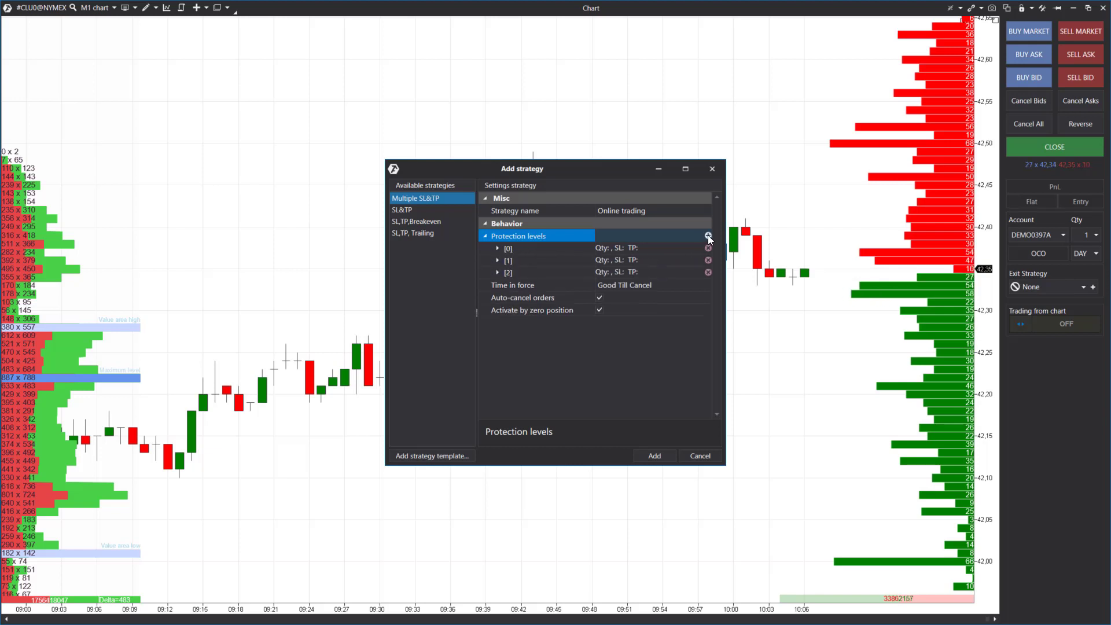
click(497, 247)
click(498, 248)
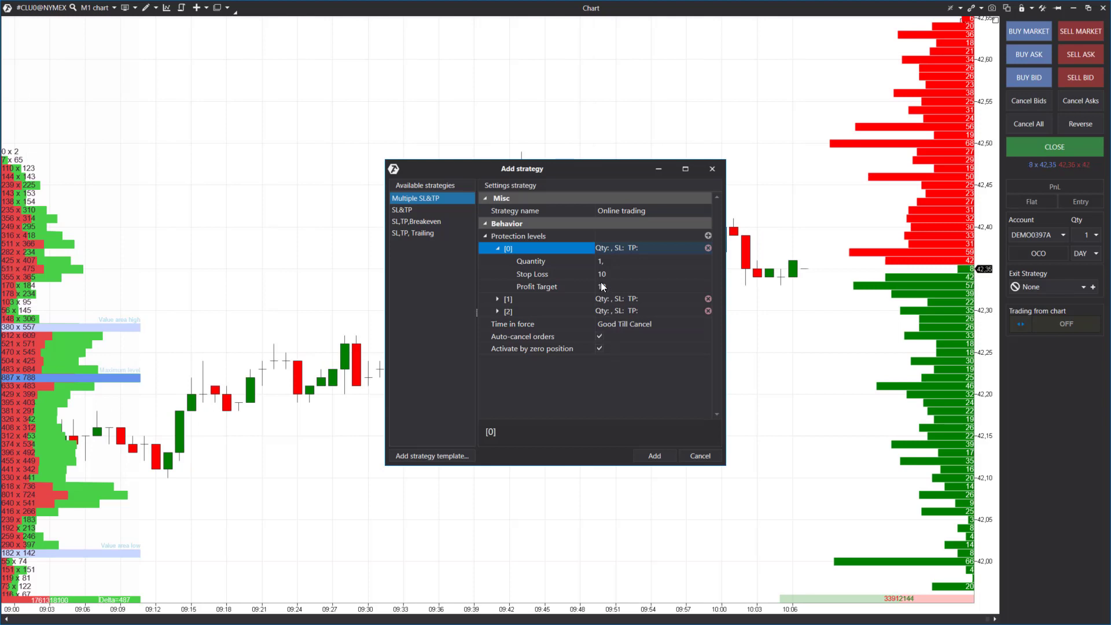
click(609, 262)
text(2)
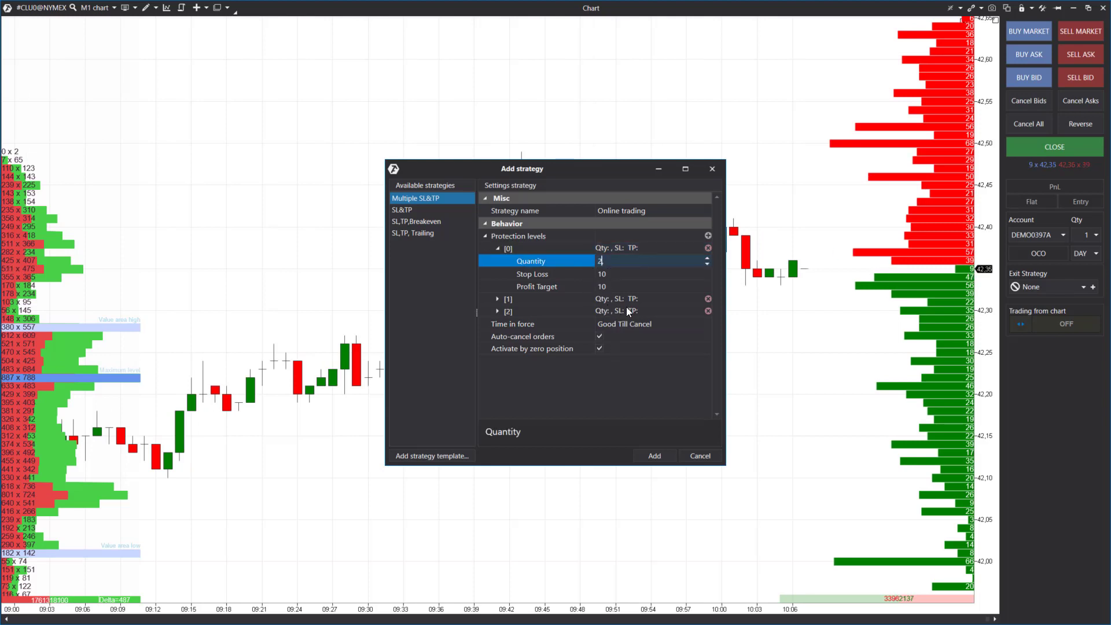
click(575, 273)
text(8)
click(627, 285)
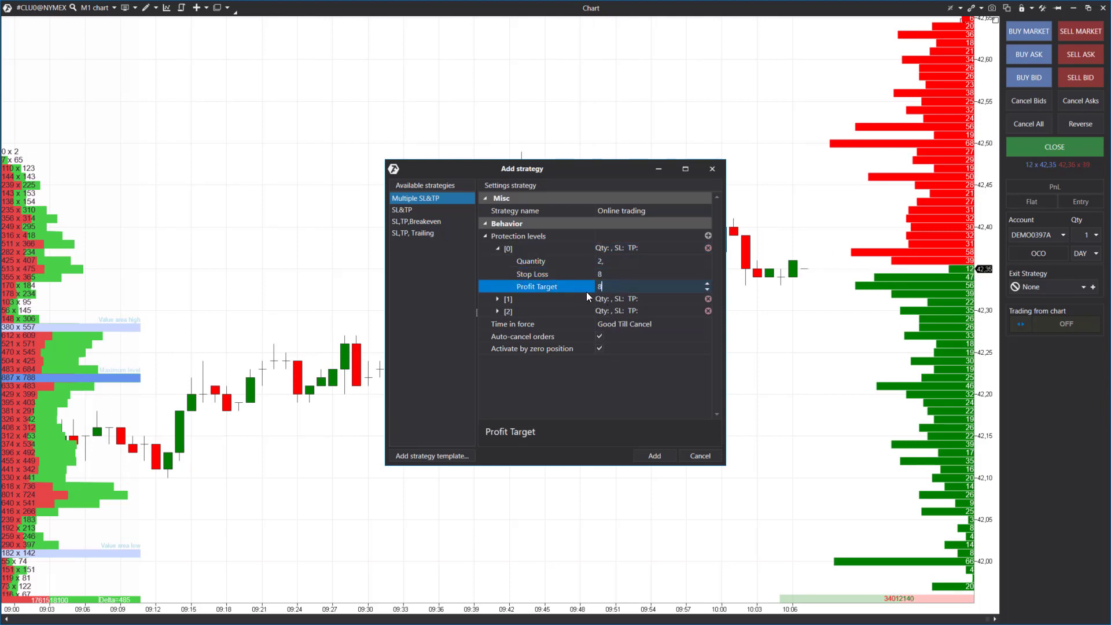
Set protection level [1] to quantity 1, stop 8, target 16.
click(496, 300)
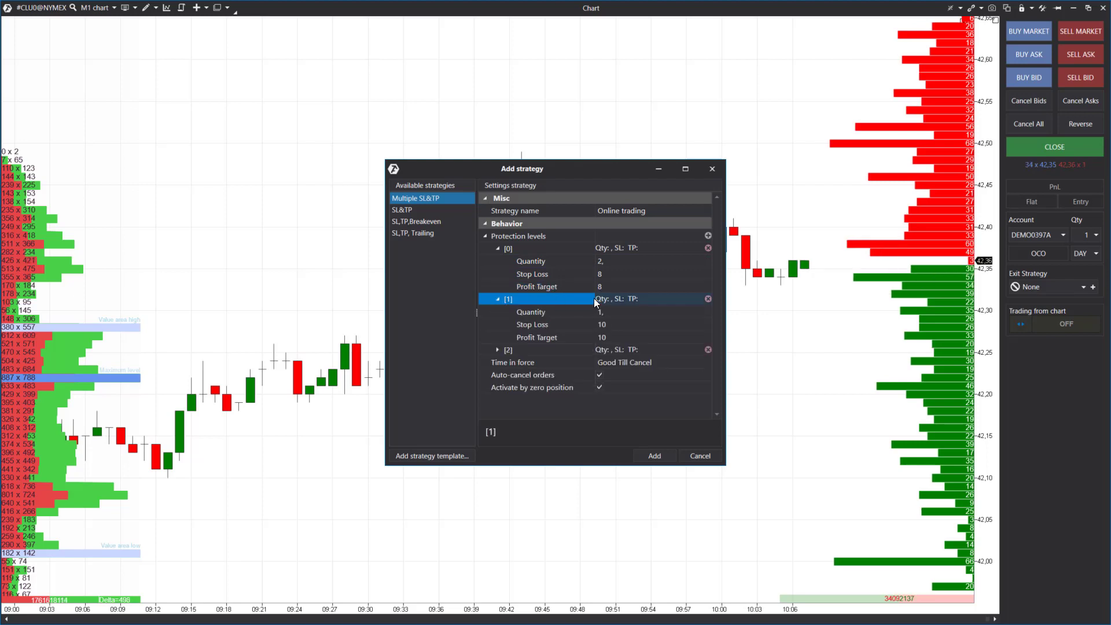
click(621, 323)
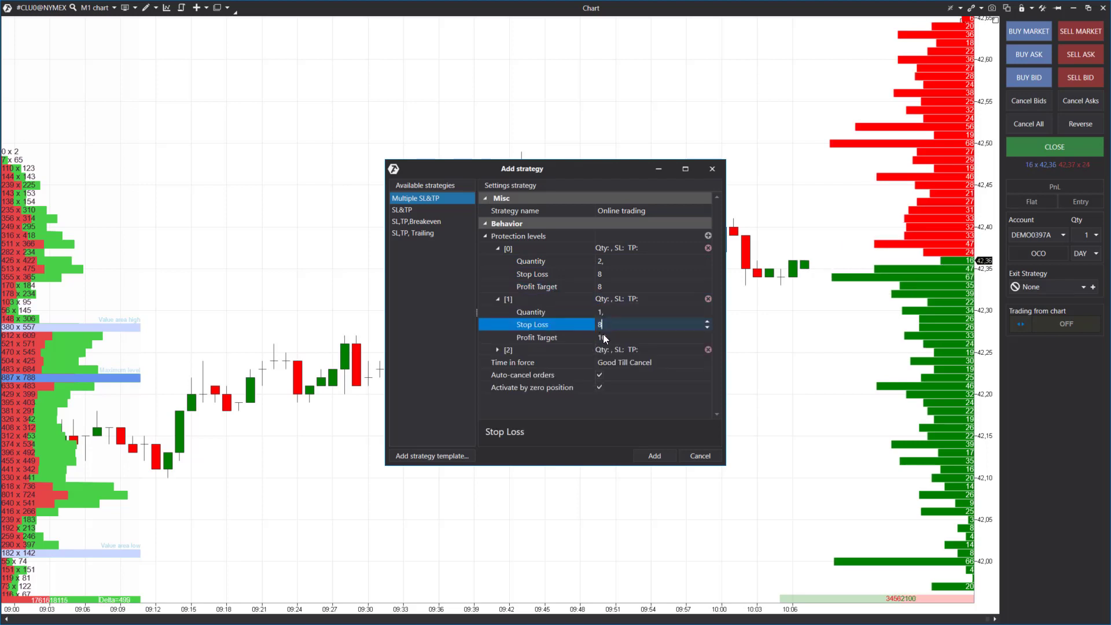
text(8)
click(573, 338)
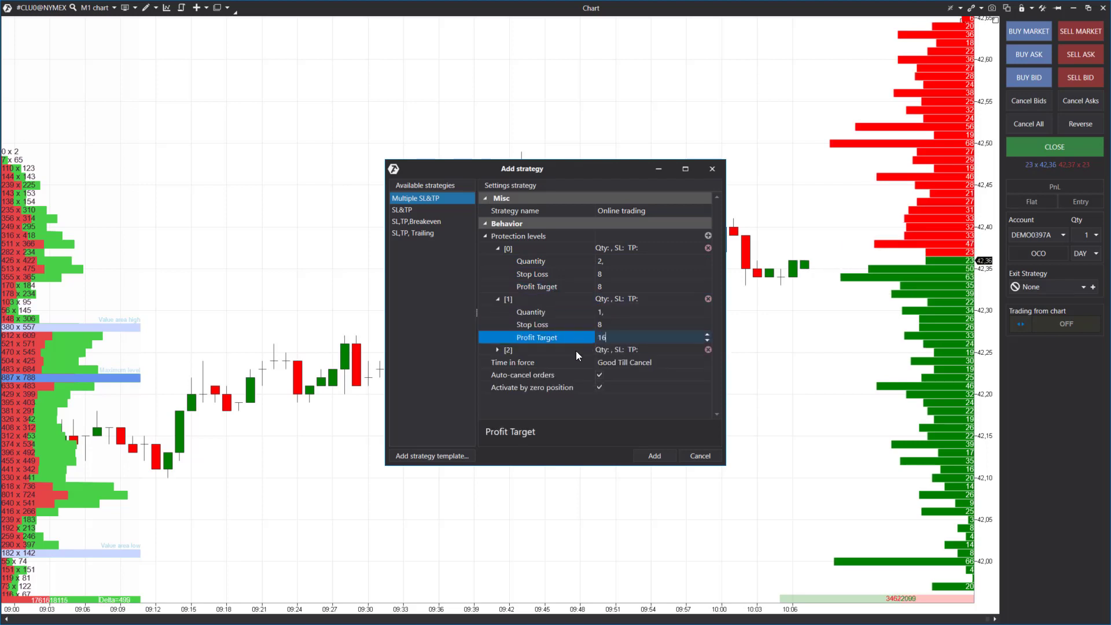
Set level [2] to quantity 1, stop 8, target 24, then add the Online trading strategy.
click(496, 350)
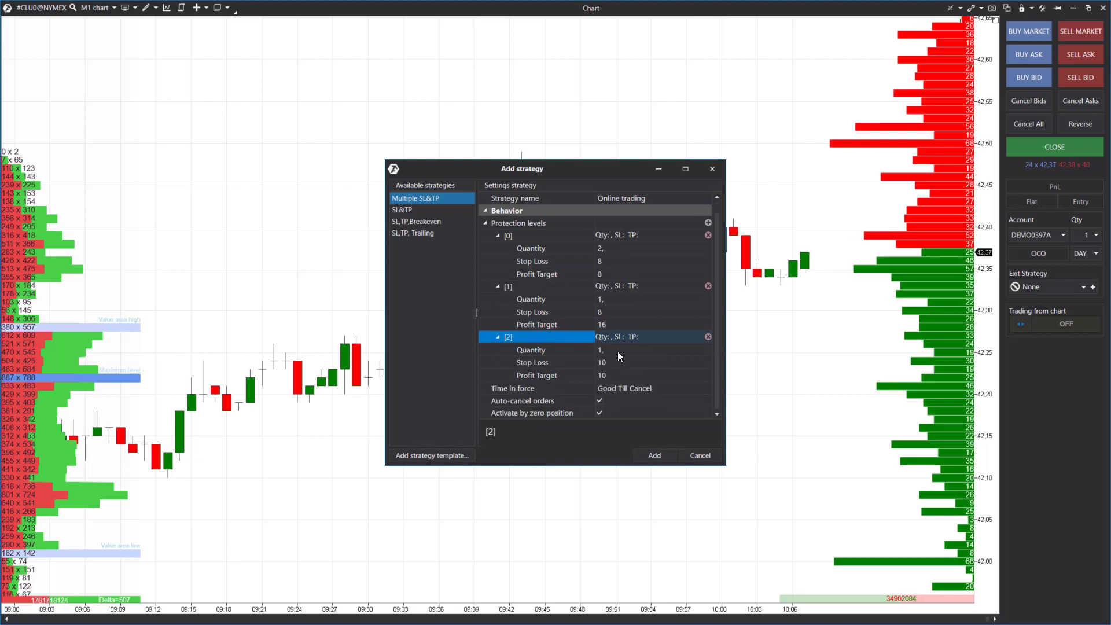
click(614, 350)
click(556, 363)
text(8)
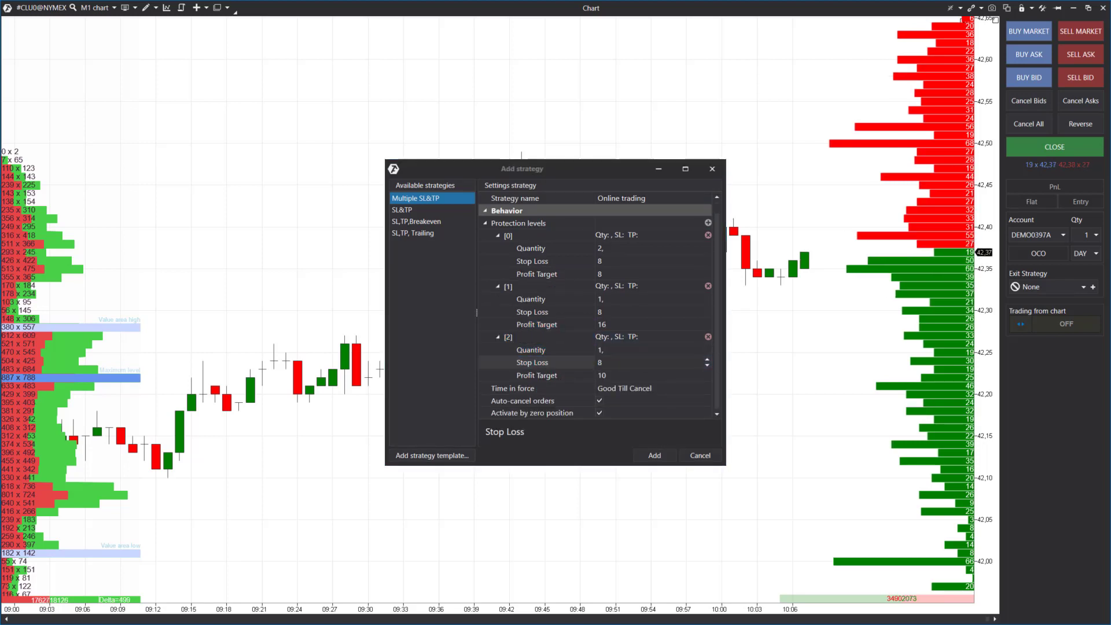
key(Tab)
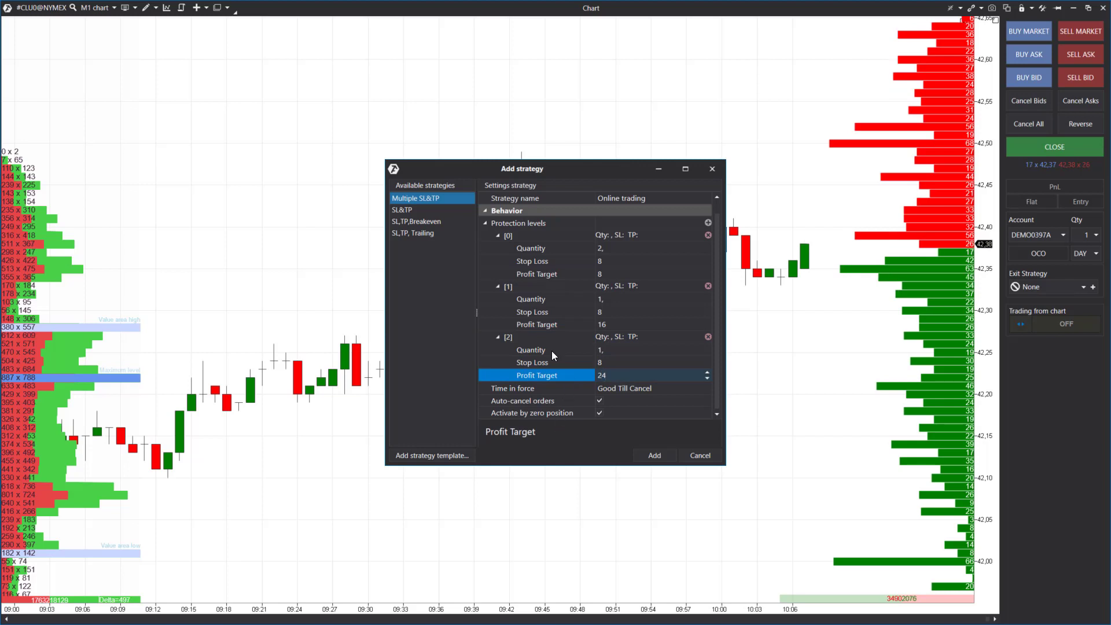
text(24)
click(497, 287)
click(497, 249)
click(653, 457)
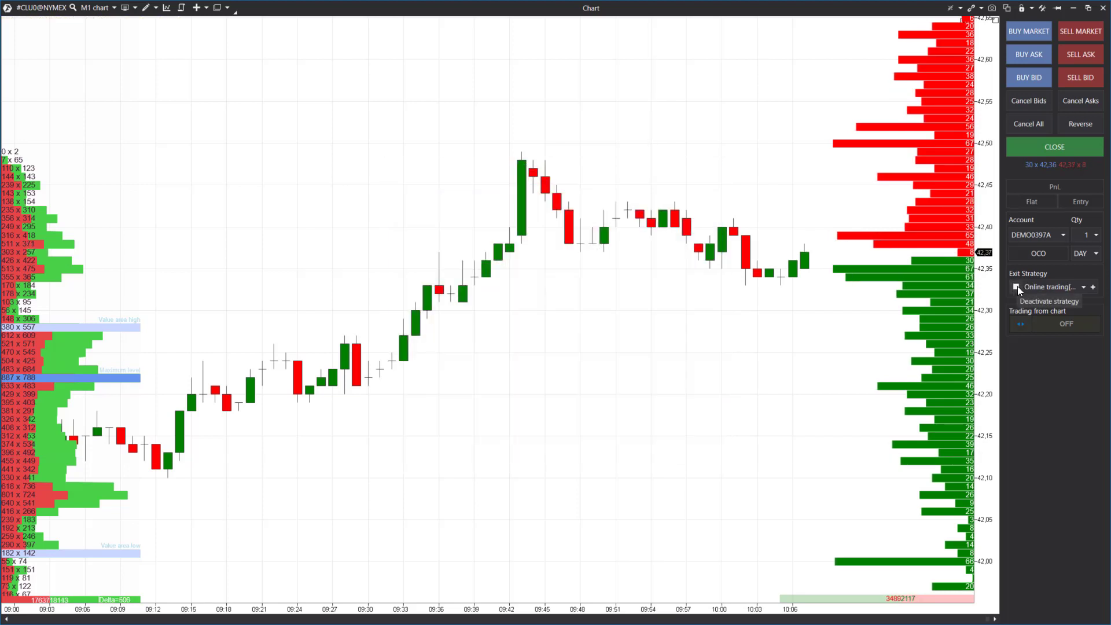
Save the Online trading strategy settings as the 'Online trading' template.
click(1017, 286)
click(1083, 288)
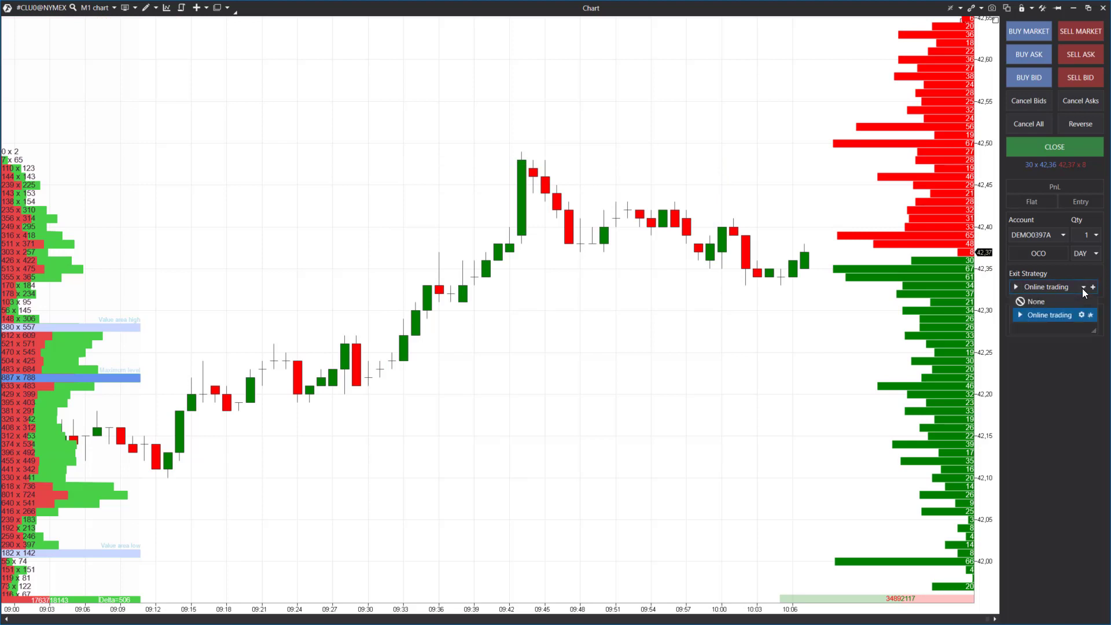
click(1082, 315)
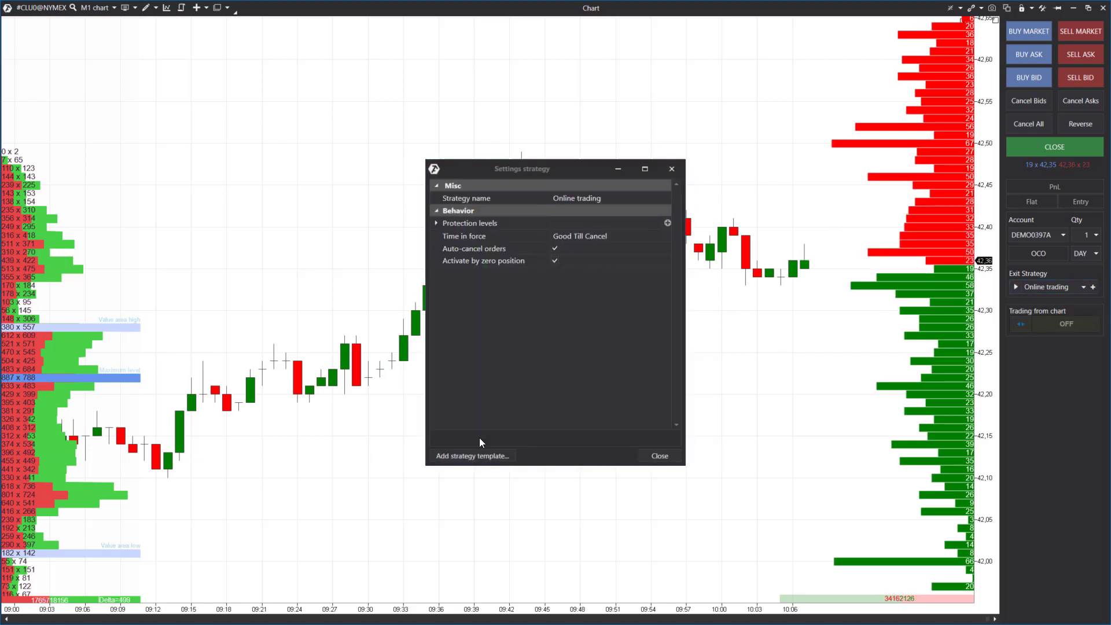
click(471, 455)
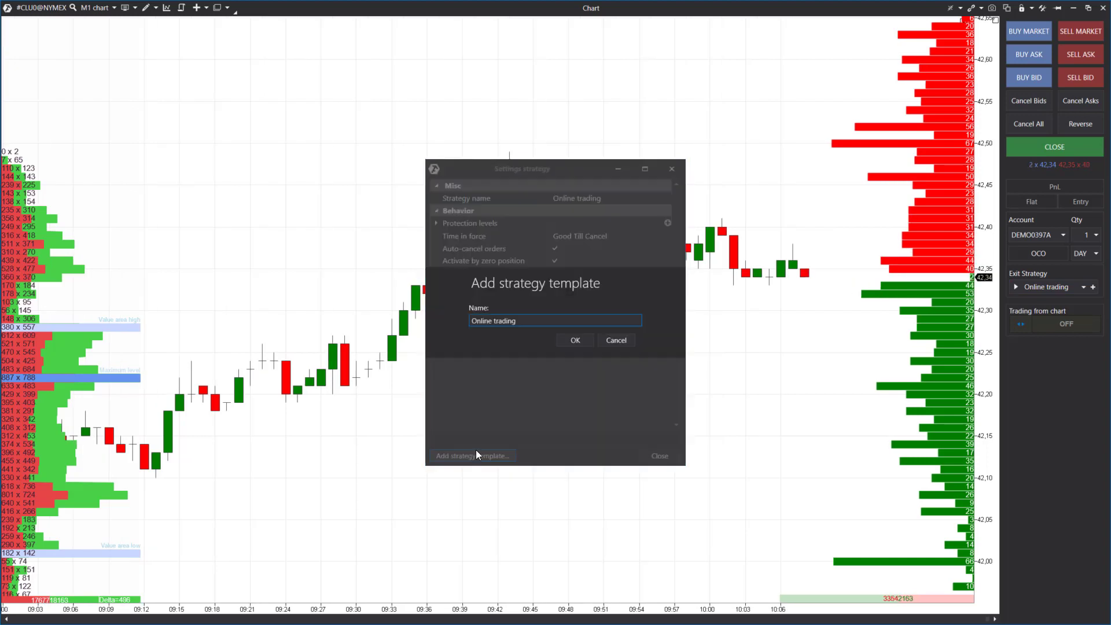
click(582, 340)
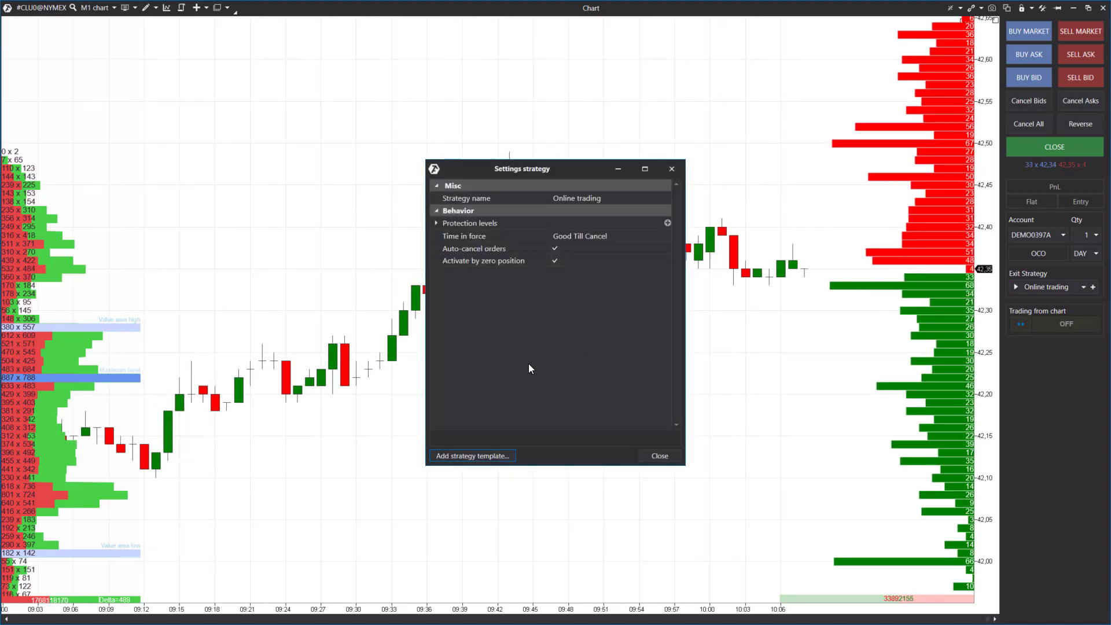
click(659, 456)
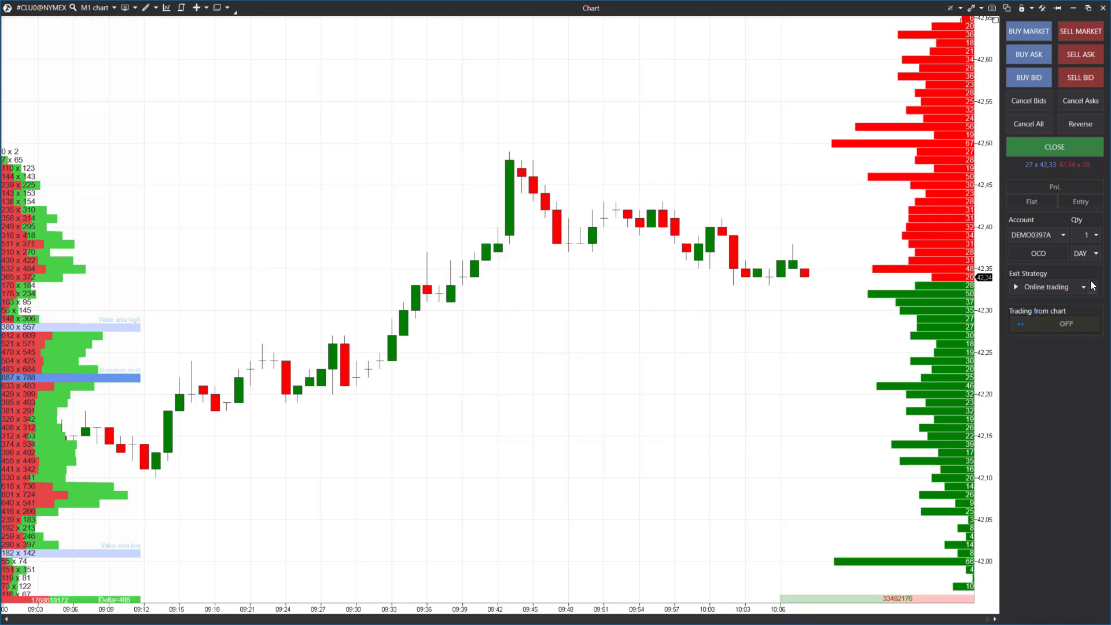
Make Online trading the active exit strategy and sell 1 contract at market.
click(1083, 287)
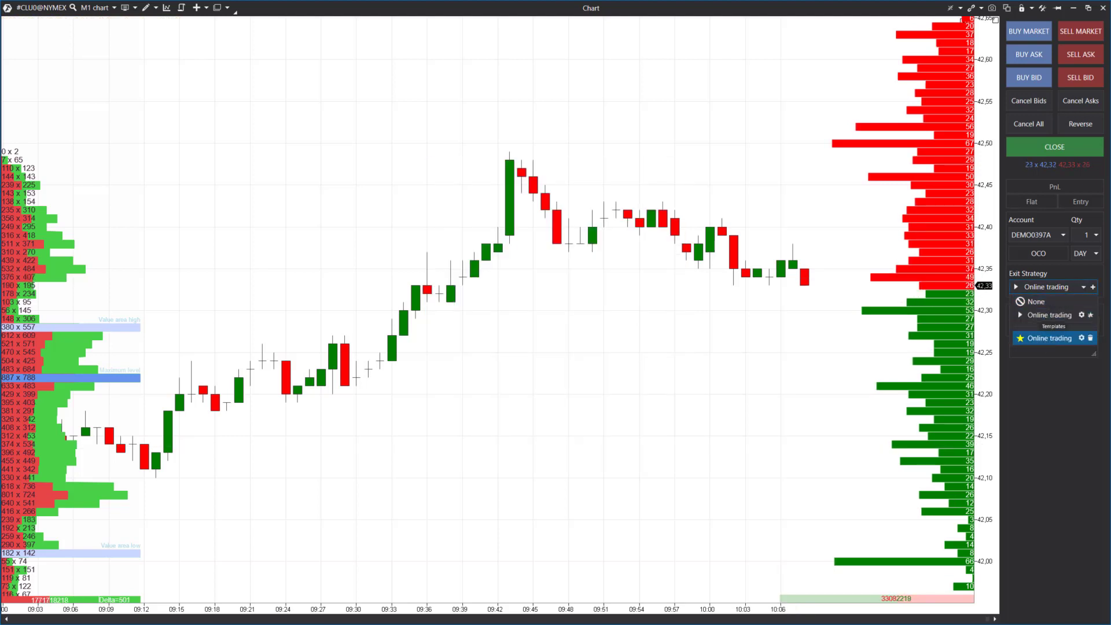
click(1050, 338)
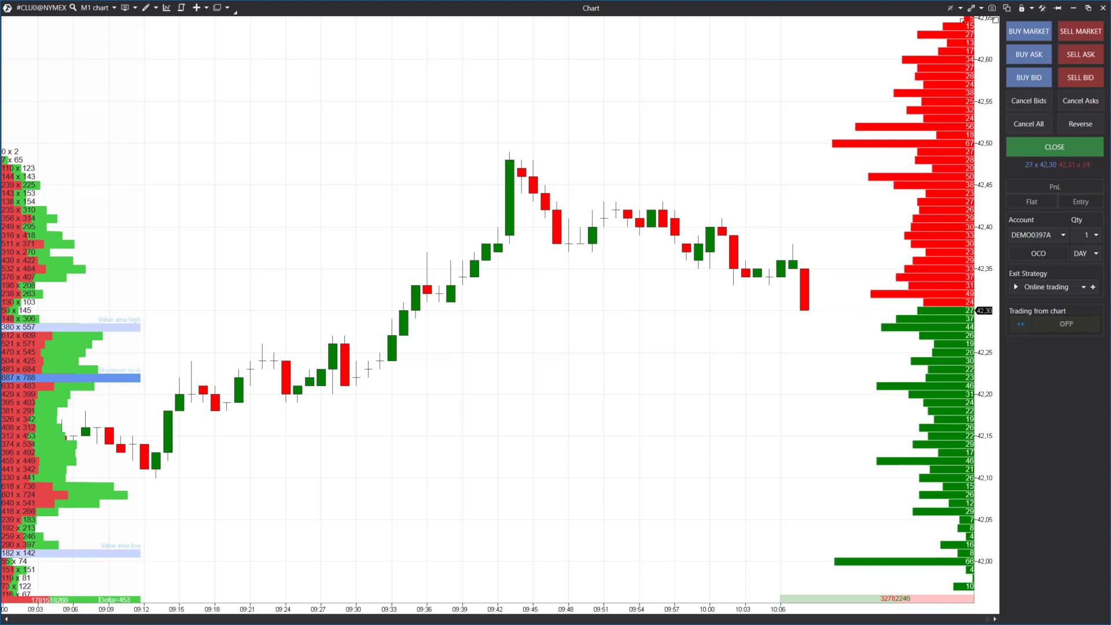
click(1081, 31)
click(625, 347)
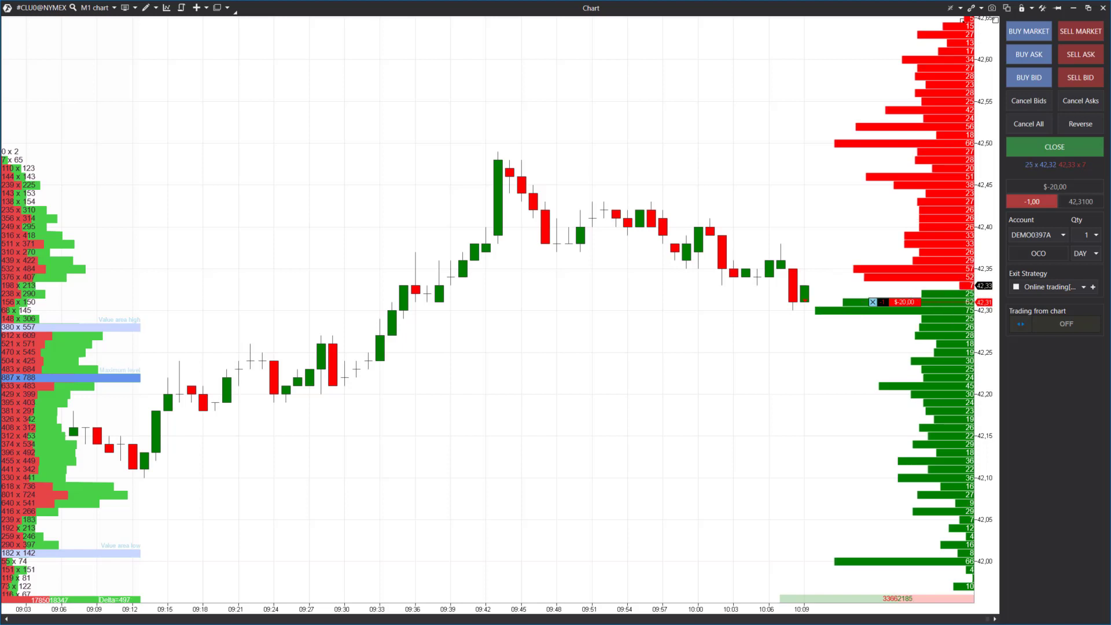
Sell three more contracts at market to reach a 4-contract short, then scroll to see the buy limits.
click(1079, 30)
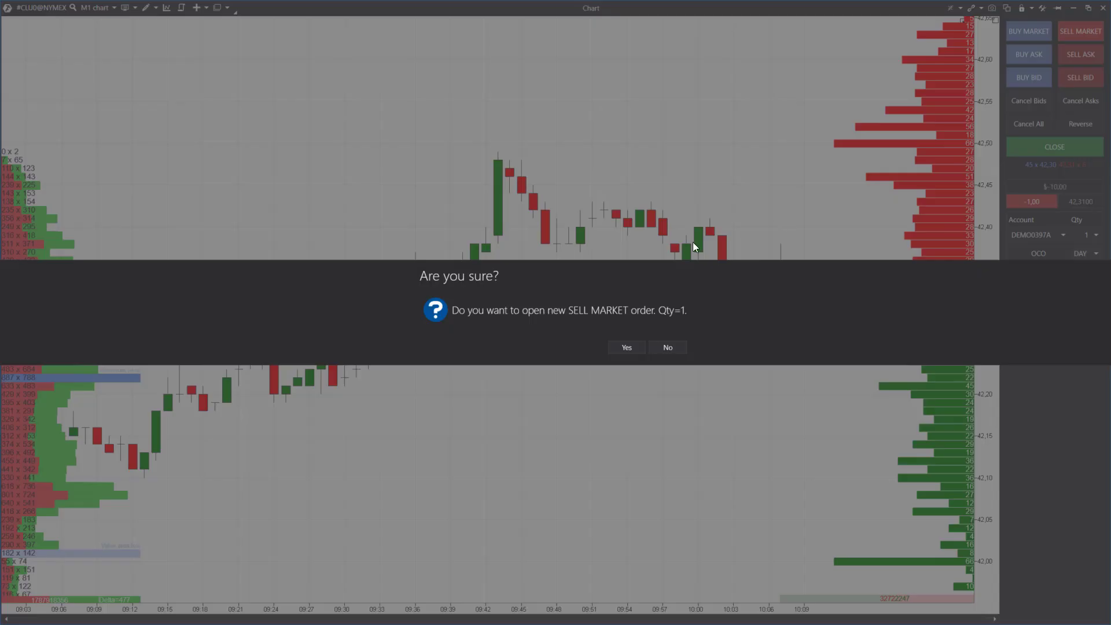
click(626, 348)
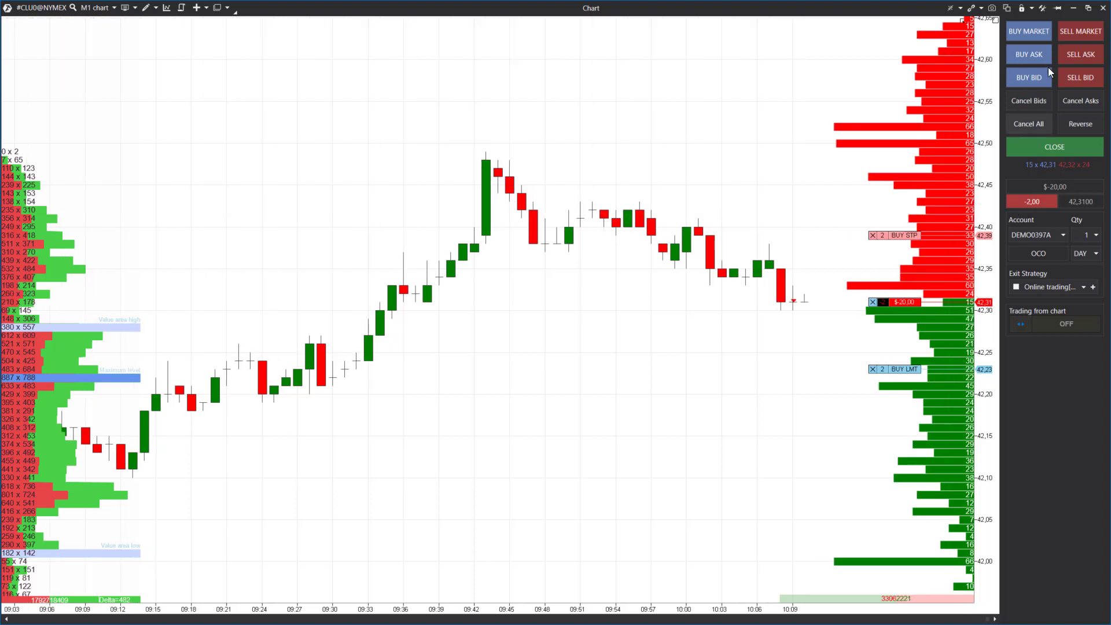
click(1080, 31)
click(625, 348)
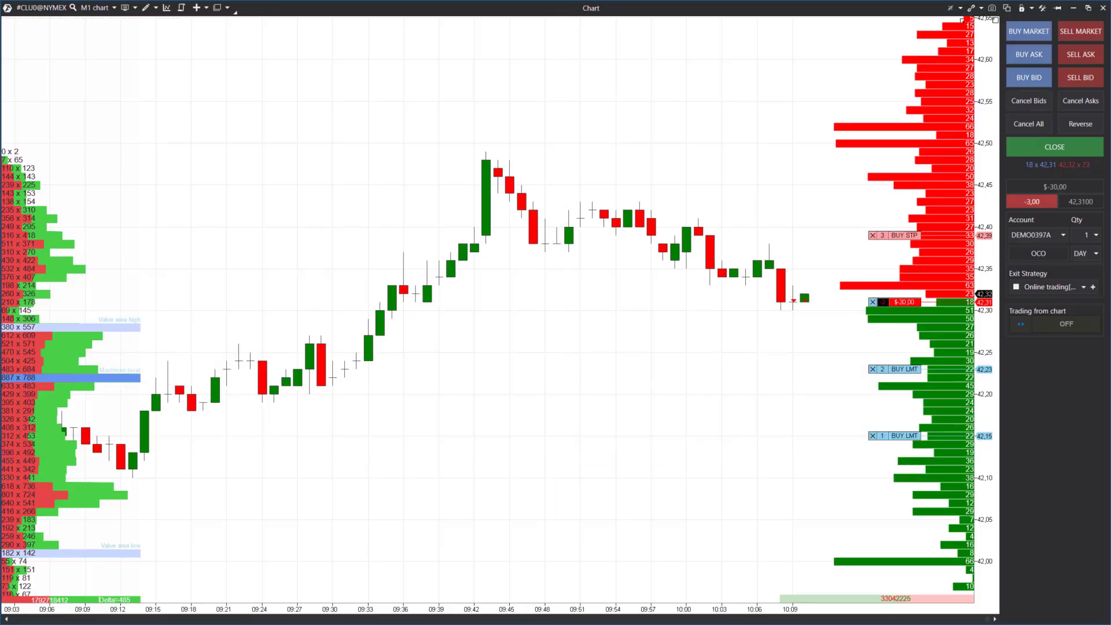
click(1081, 33)
click(616, 348)
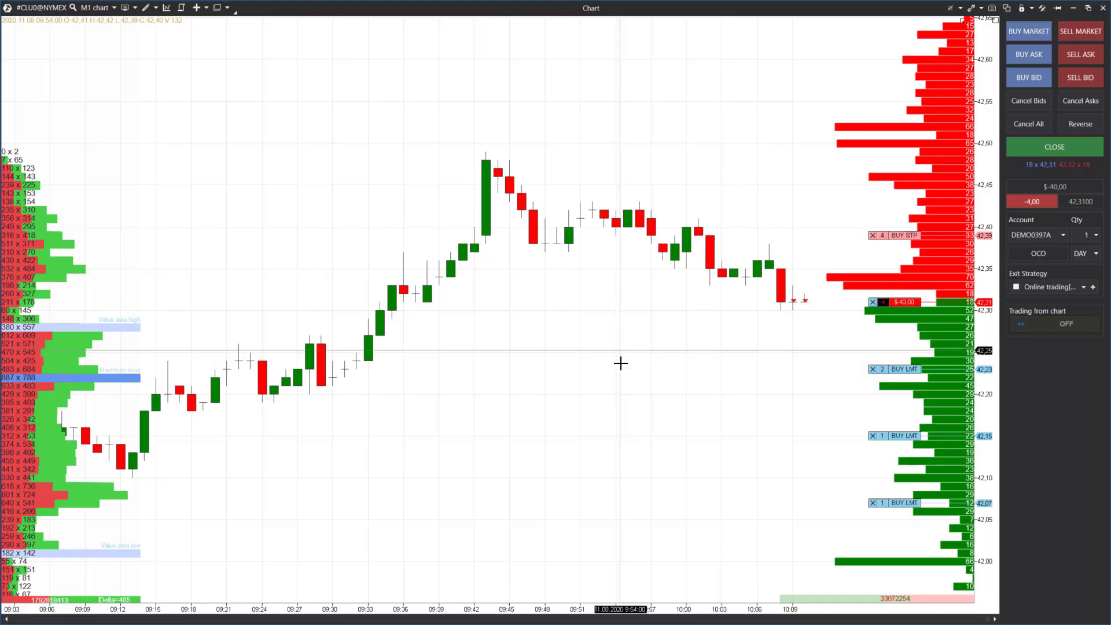
scroll(650, 351, down, 3)
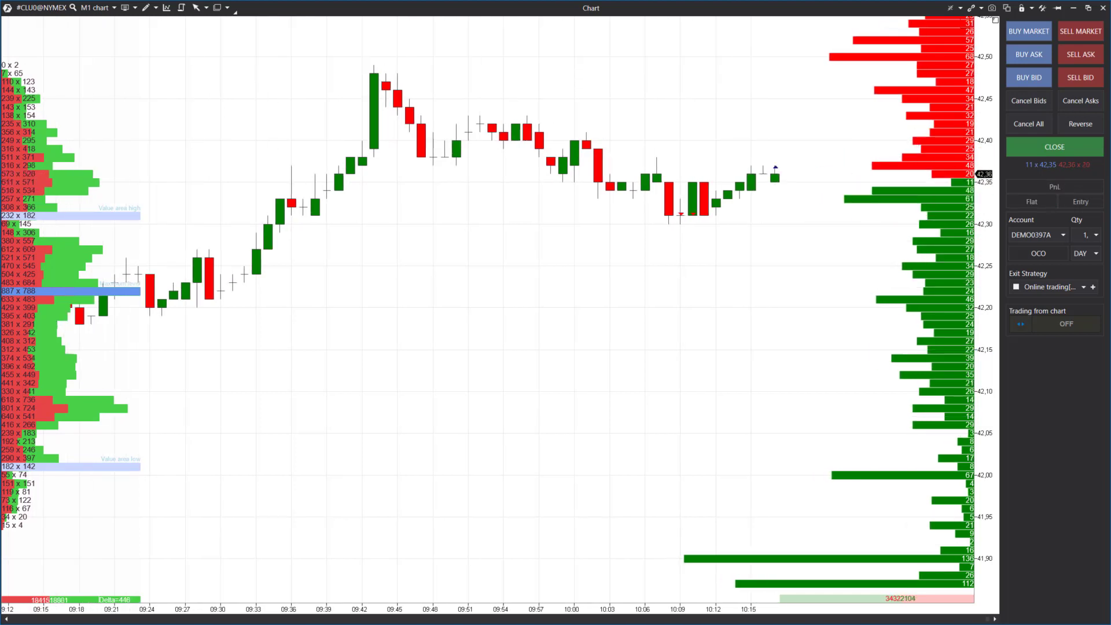
Set order quantity to 6 and sell six contracts at market.
click(1096, 237)
click(1095, 235)
click(1036, 311)
click(1067, 395)
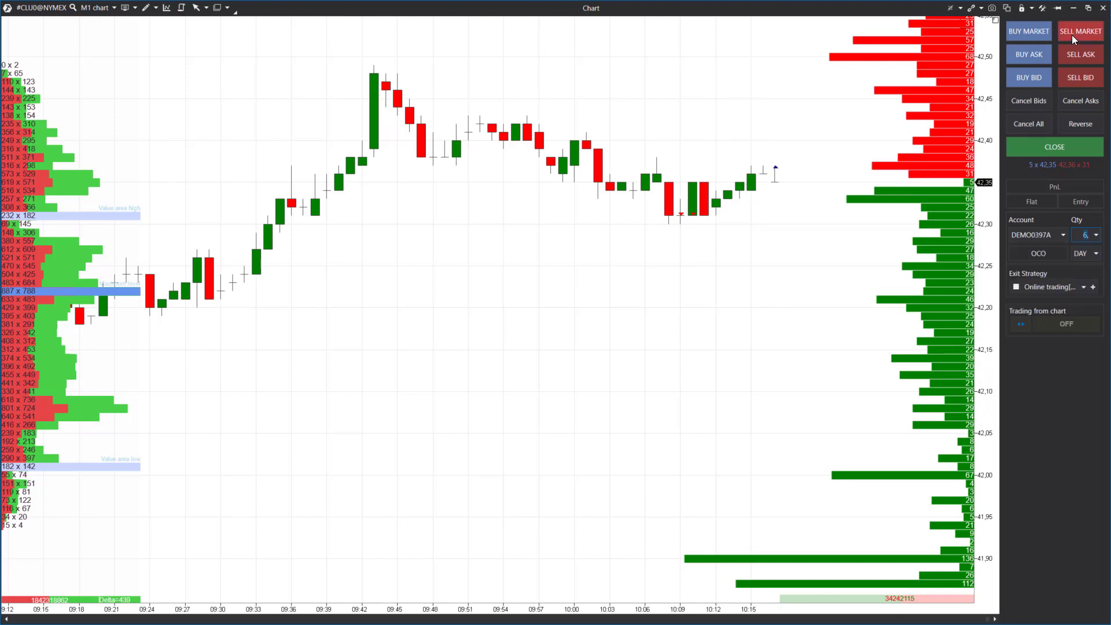
click(1072, 35)
click(637, 351)
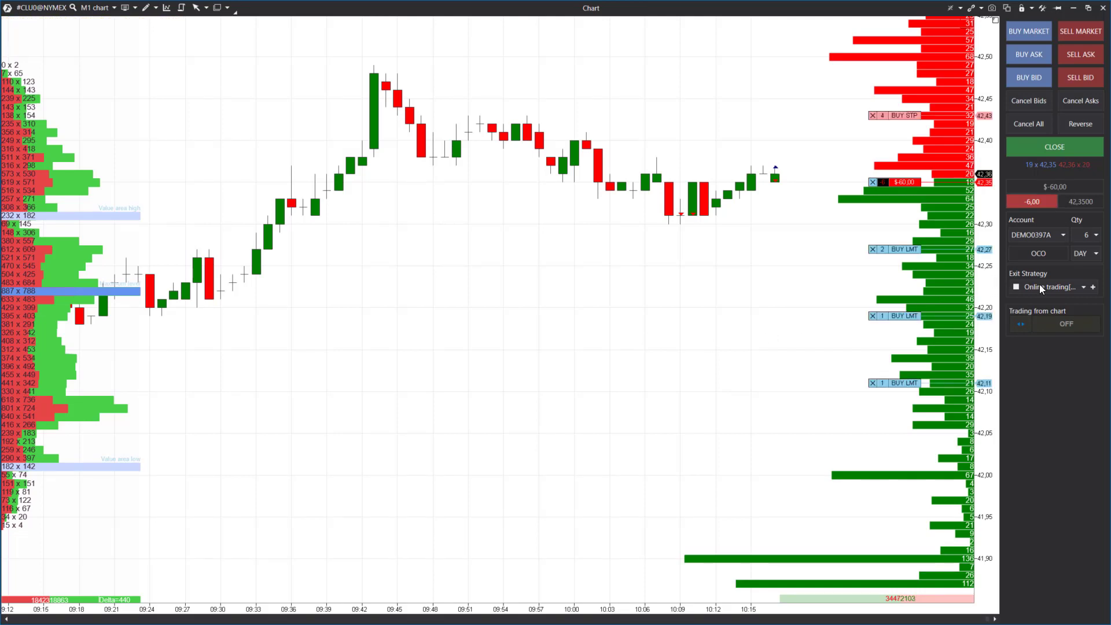
Set quantity back to 1 and buy back five single contracts at market, confirming each.
mouse_move(1039, 285)
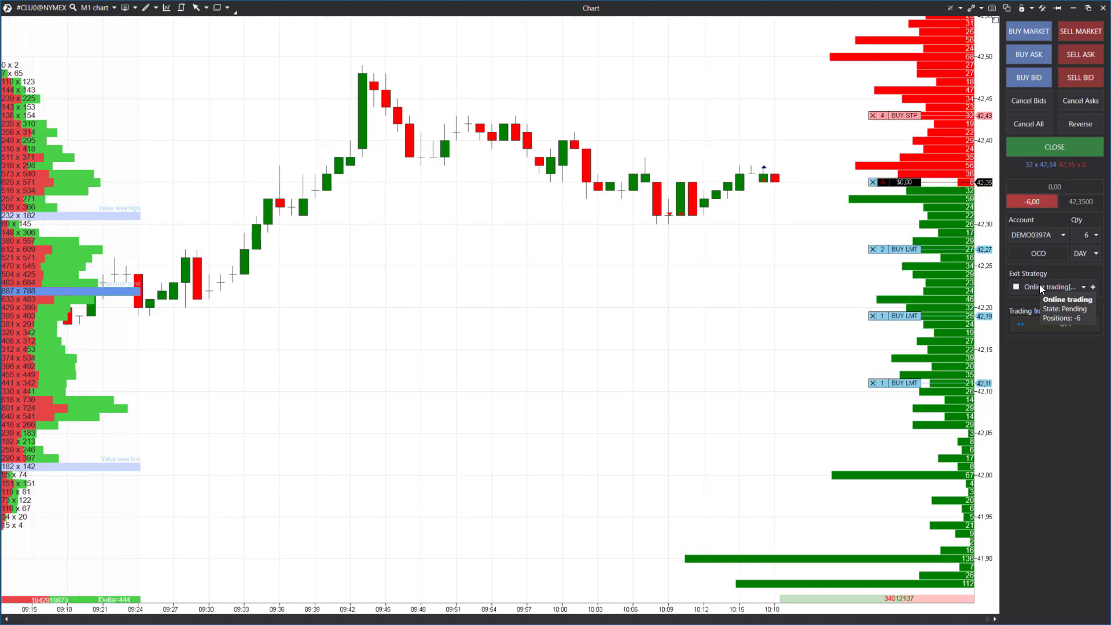
click(1096, 234)
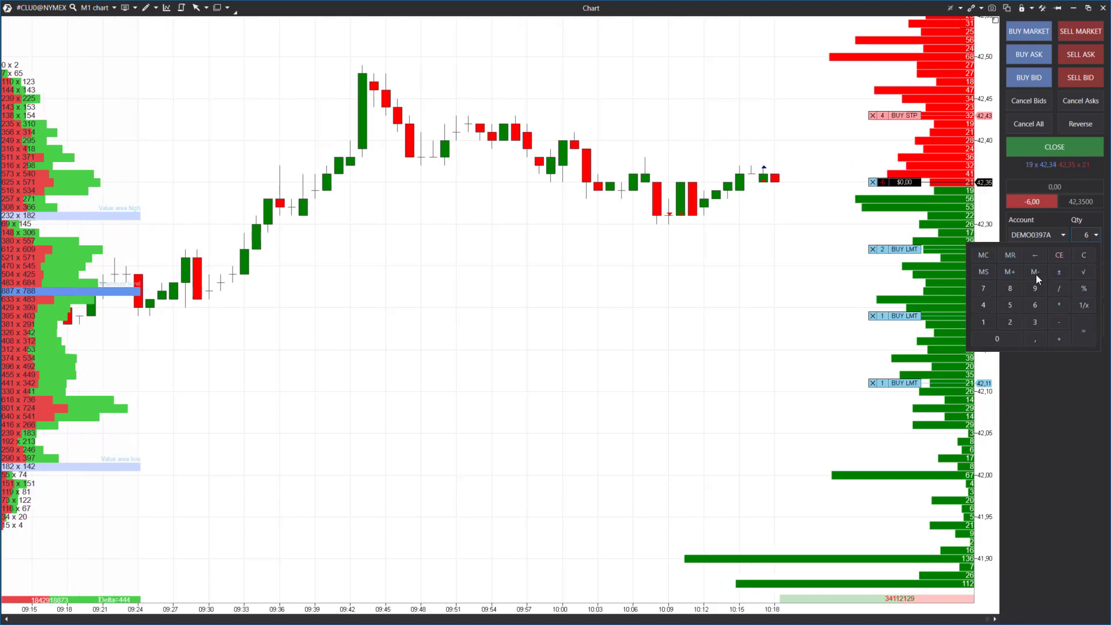
click(984, 322)
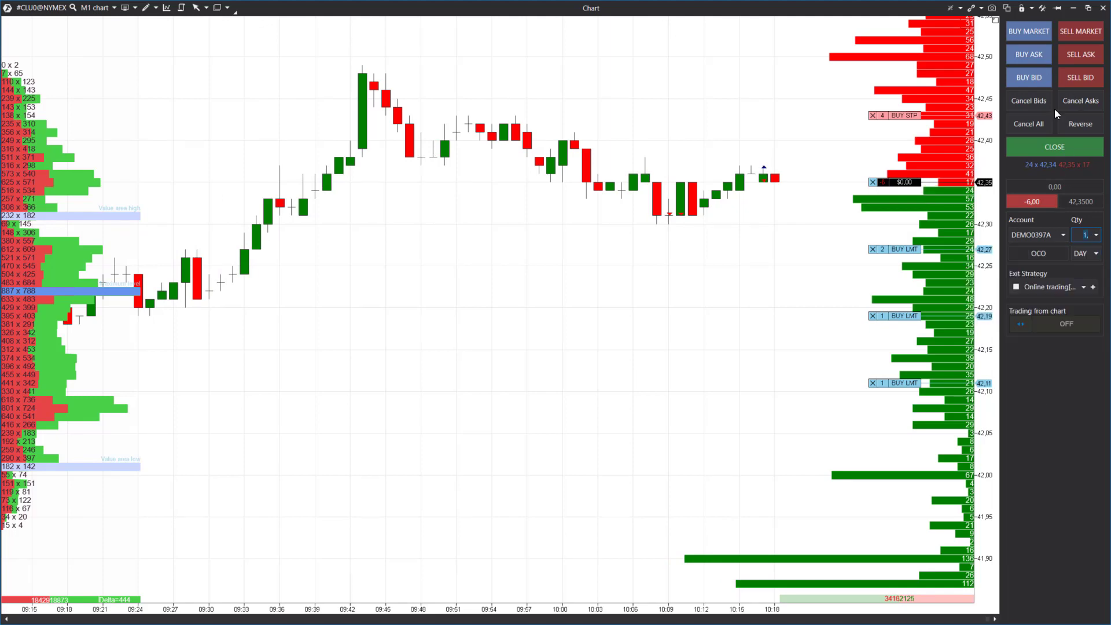
click(1033, 31)
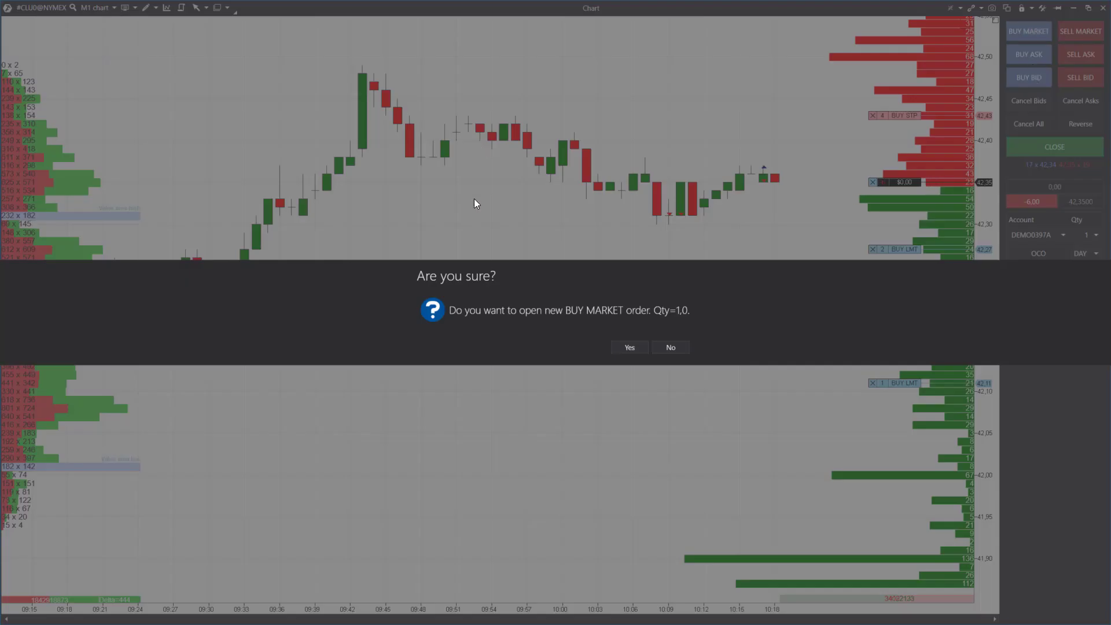
click(630, 347)
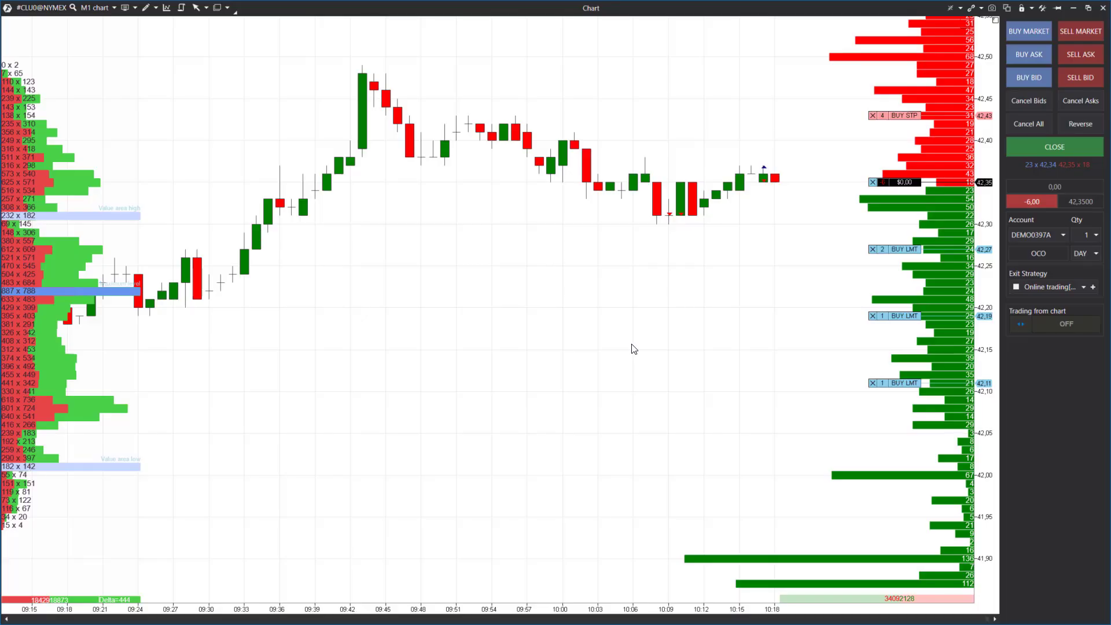
click(1021, 34)
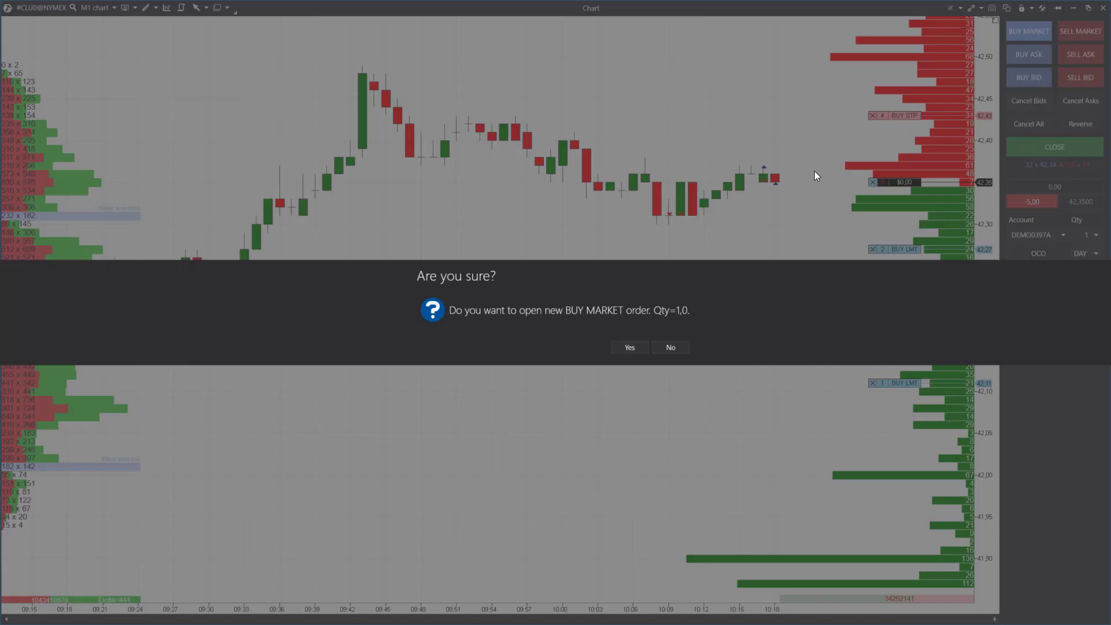
click(623, 346)
click(1028, 31)
click(627, 346)
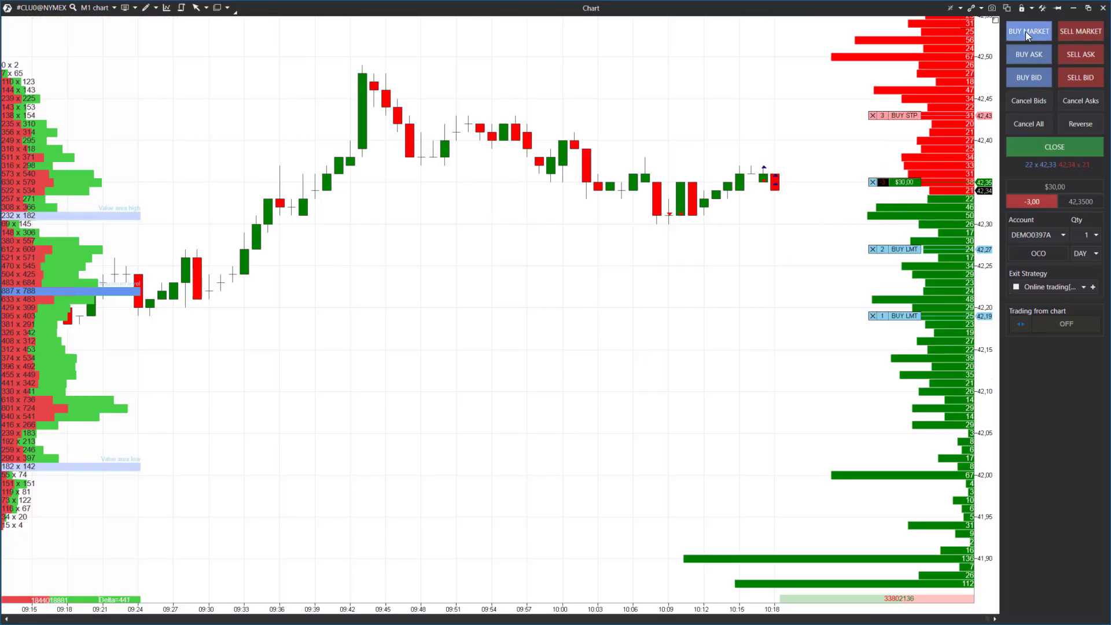
click(1025, 31)
click(617, 348)
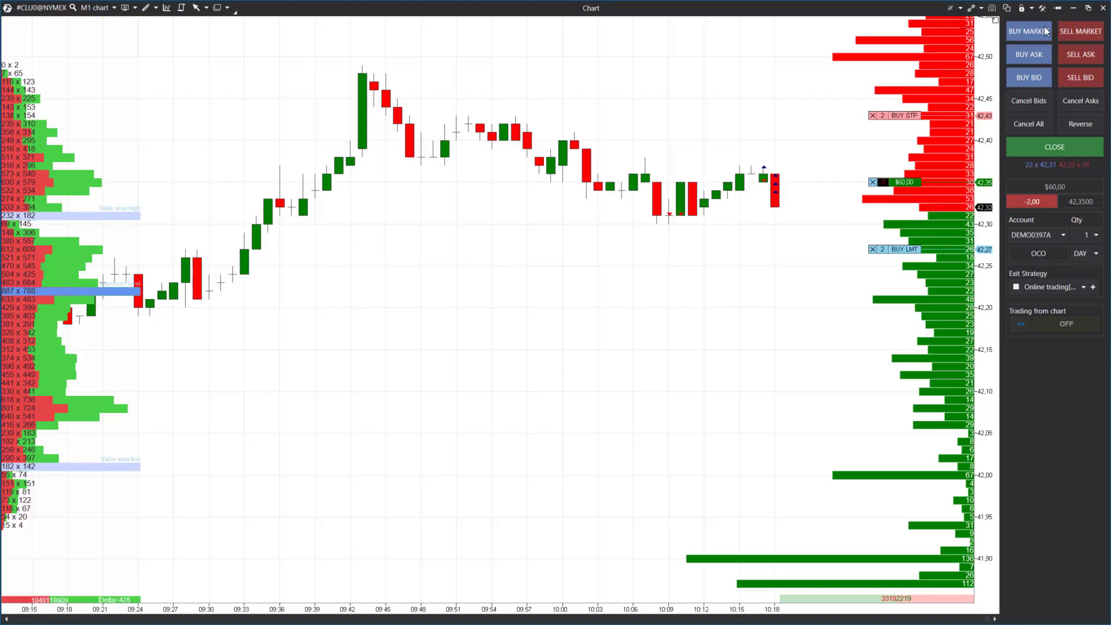
click(1026, 30)
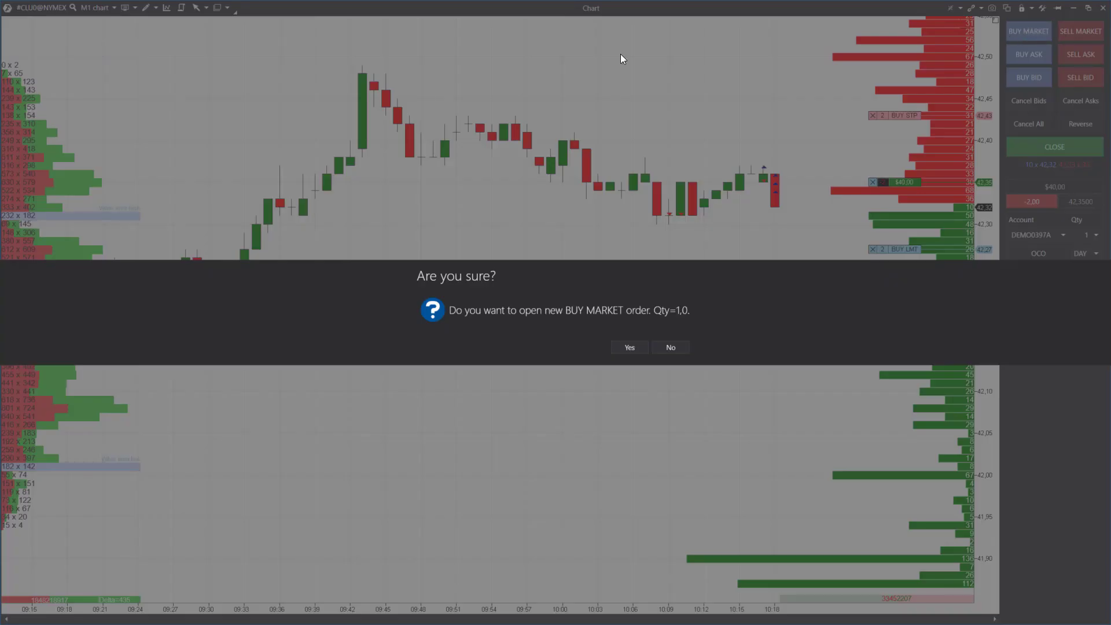
click(629, 348)
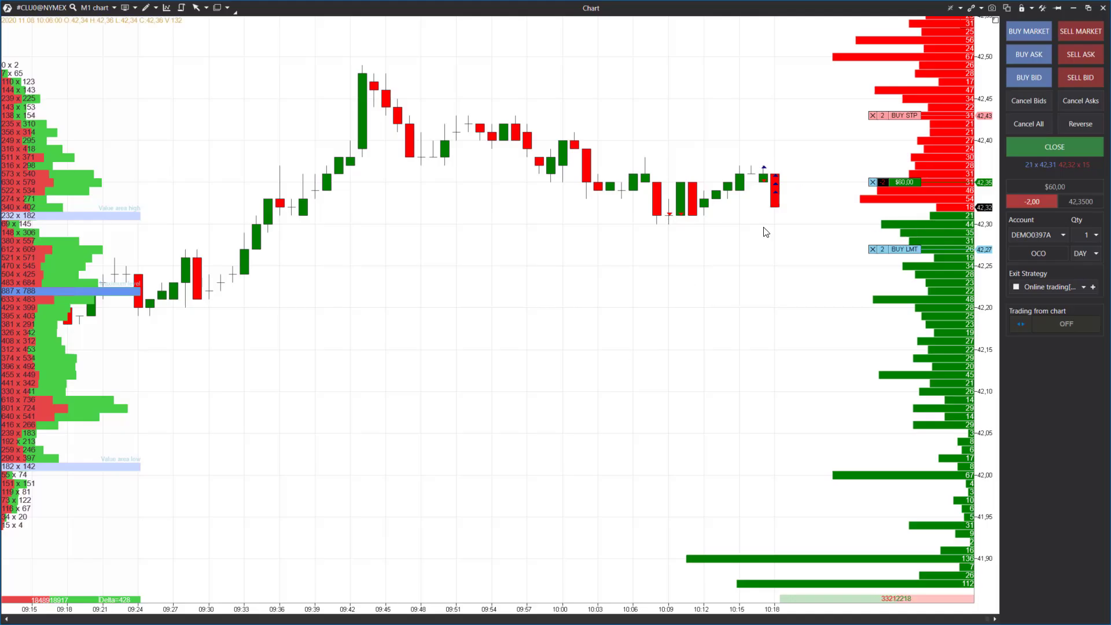